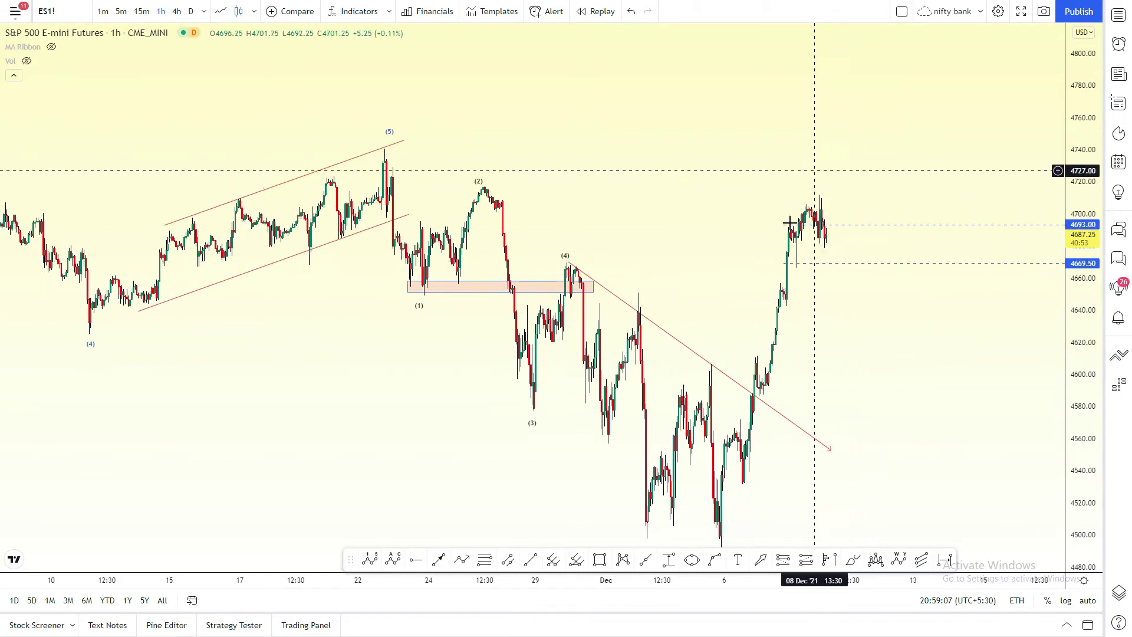
Step: Draw a zigzag projection path from the latest S&P candle up to about 4740, then lower its top slightly
{"action": "left_click", "coordinate": [841, 228]}
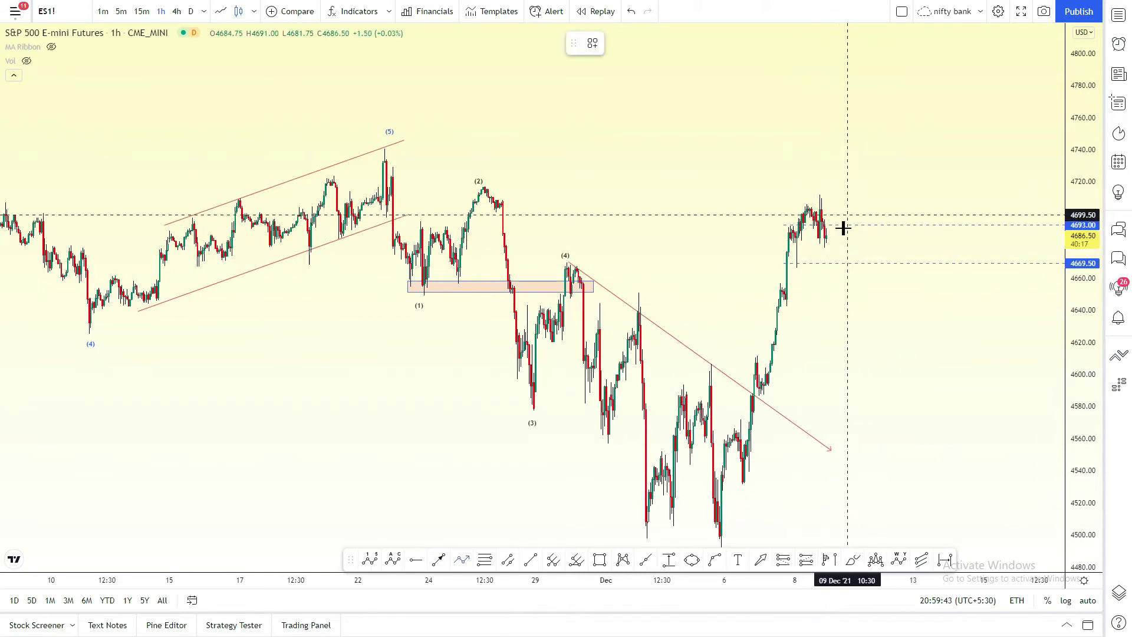
{"action": "left_click", "coordinate": [831, 237]}
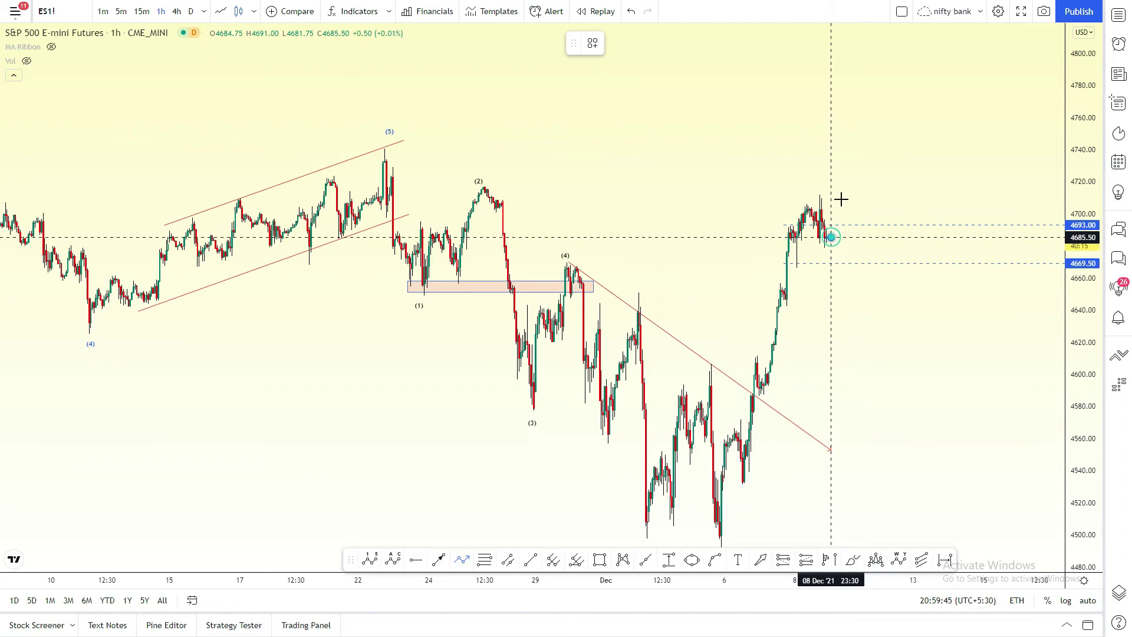
{"action": "left_click", "coordinate": [841, 208]}
{"action": "left_click", "coordinate": [849, 235]}
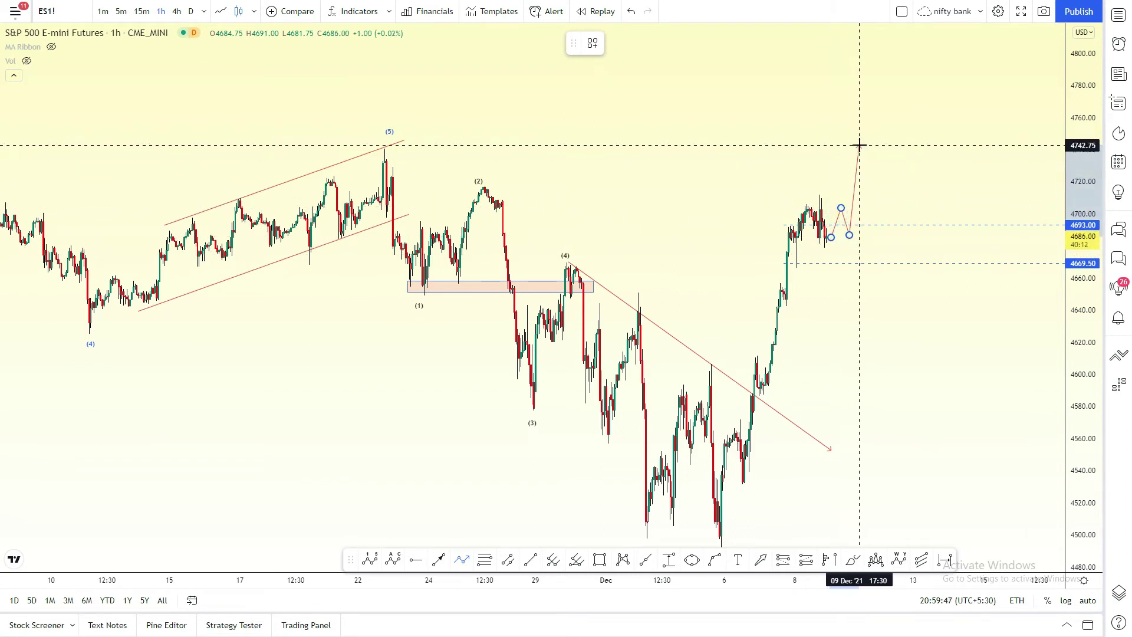
{"action": "left_click", "coordinate": [860, 145]}
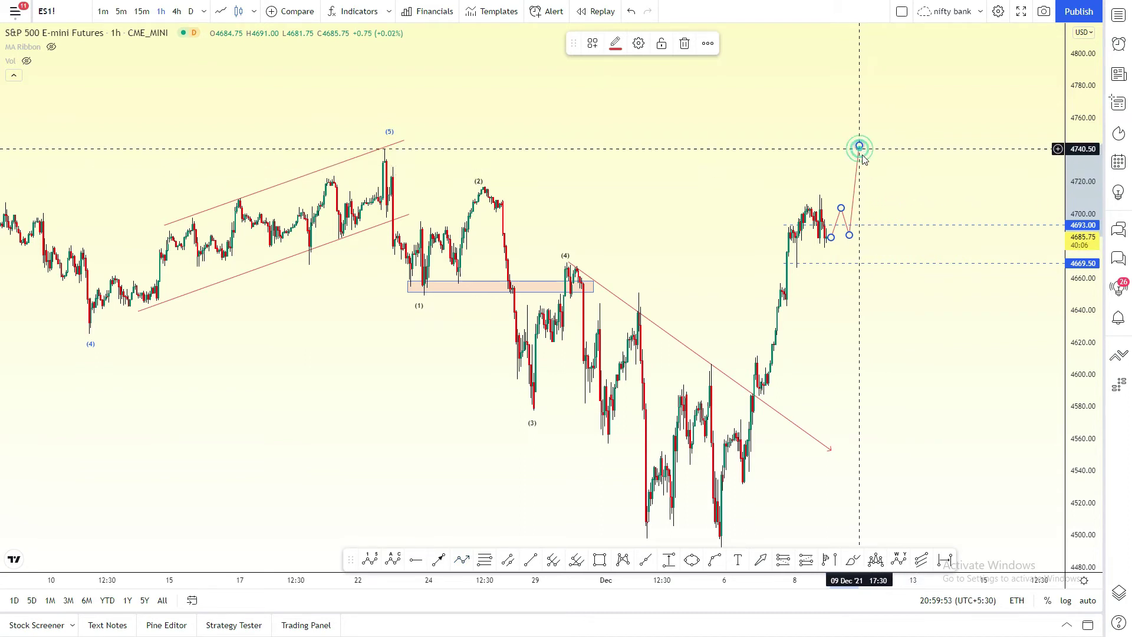
{"action": "left_click_drag", "start_coordinate": [859, 145], "coordinate": [862, 155]}
Step: Add a second projection leg rising to about 4735 and dropping back near 4690
{"action": "left_click", "coordinate": [462, 559]}
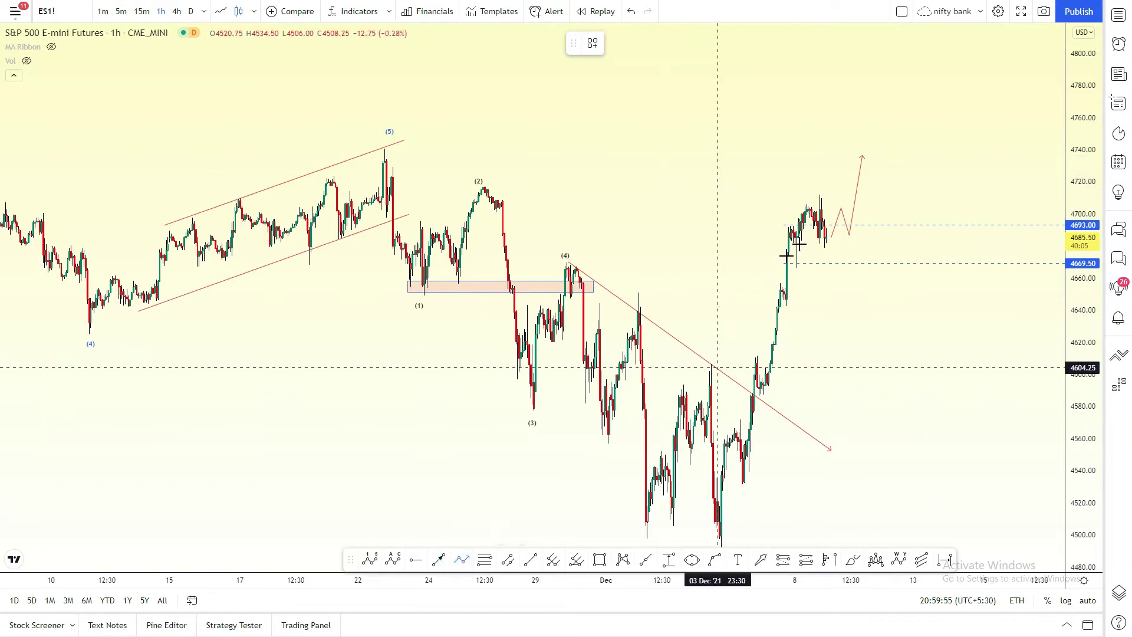
{"action": "left_click", "coordinate": [864, 162]}
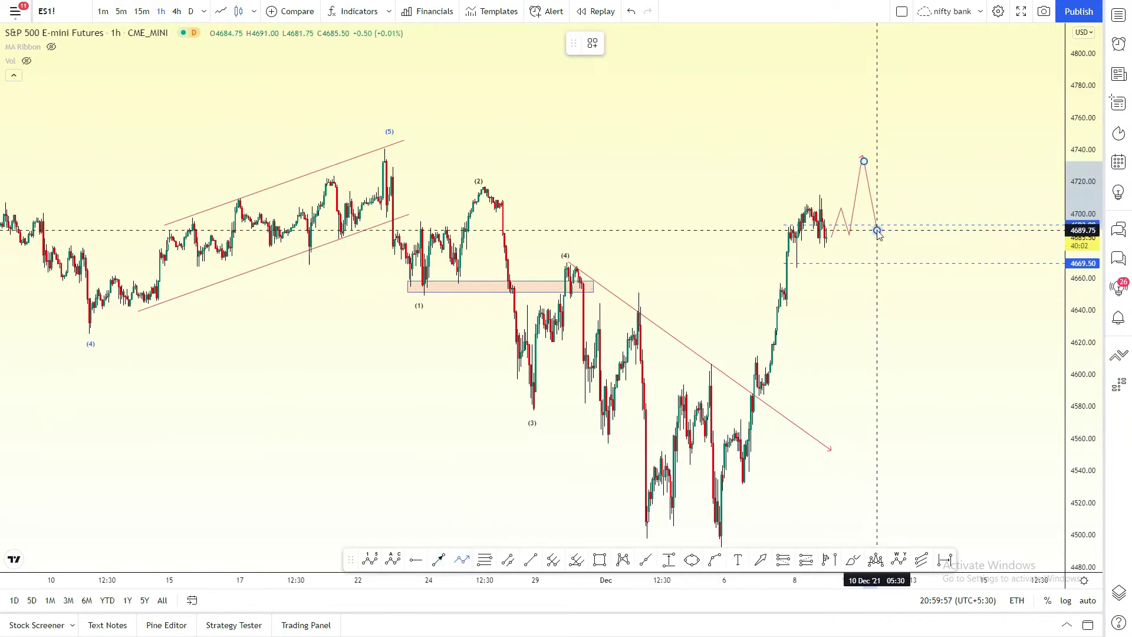
{"action": "left_click", "coordinate": [877, 230]}
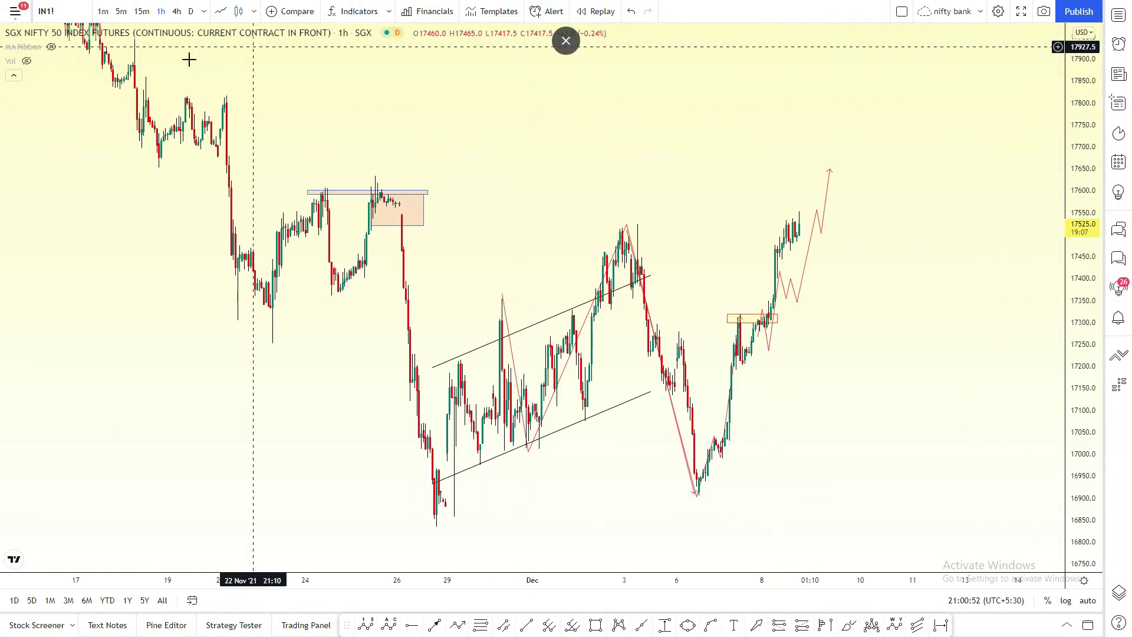
Step: Switch to 15-minute candles and draw a parallel channel along the latest SGX Nifty candles
{"action": "left_click", "coordinate": [141, 12]}
{"action": "left_click", "coordinate": [527, 625]}
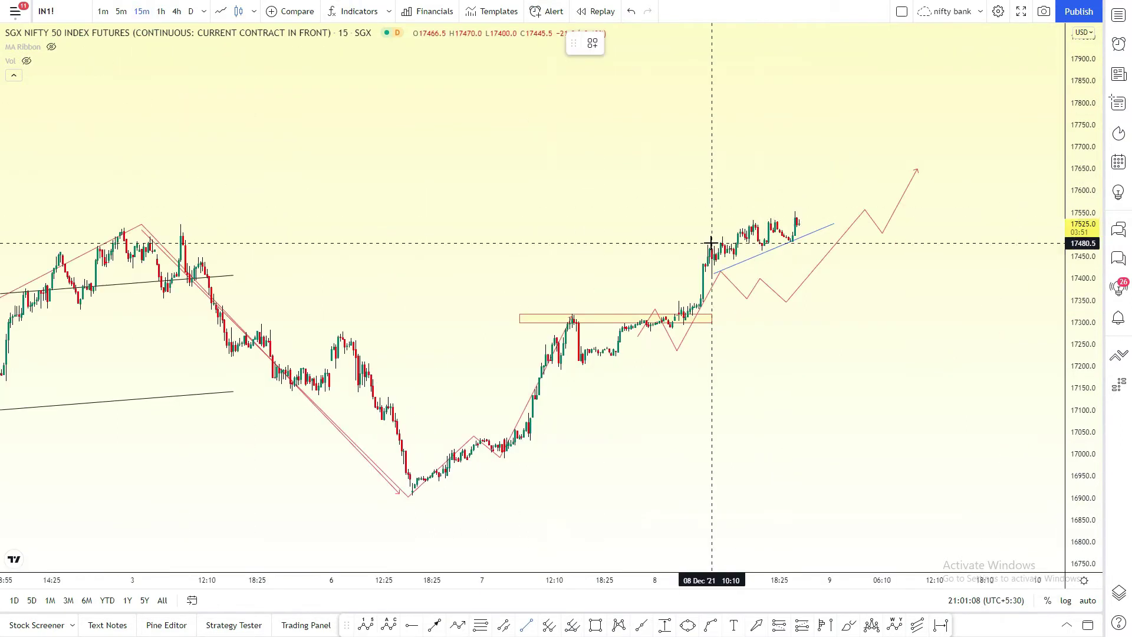
{"action": "left_click", "coordinate": [710, 243]}
{"action": "left_click", "coordinate": [797, 207]}
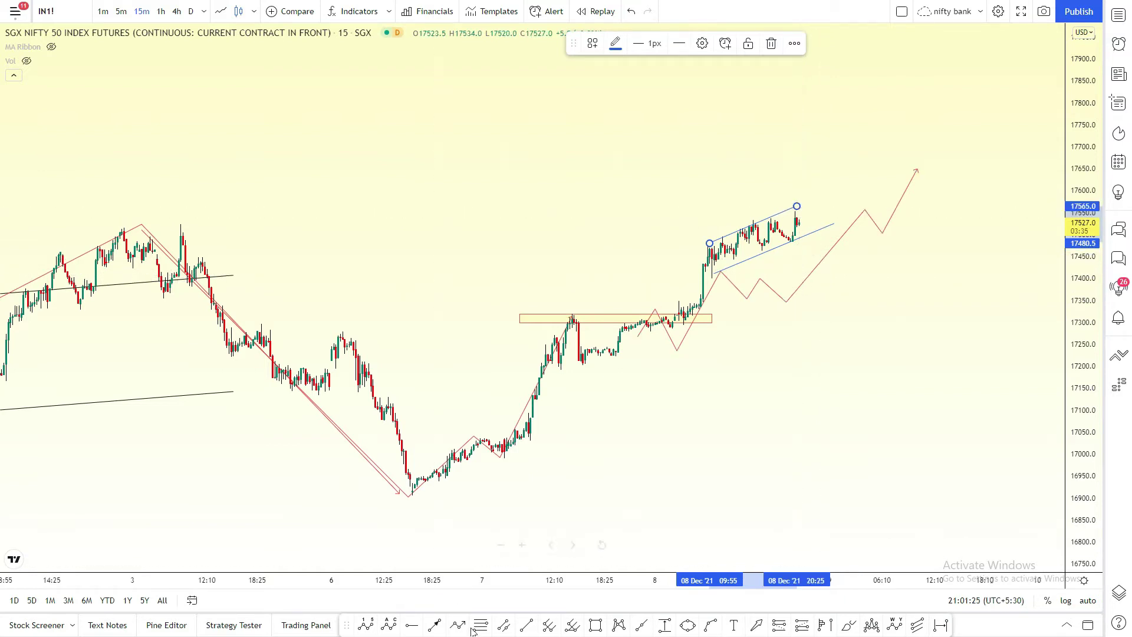
{"action": "left_click", "coordinate": [812, 200]}
Step: Project an upward zigzag path from the last candle via 17667 to about 17800
{"action": "left_click", "coordinate": [806, 218]}
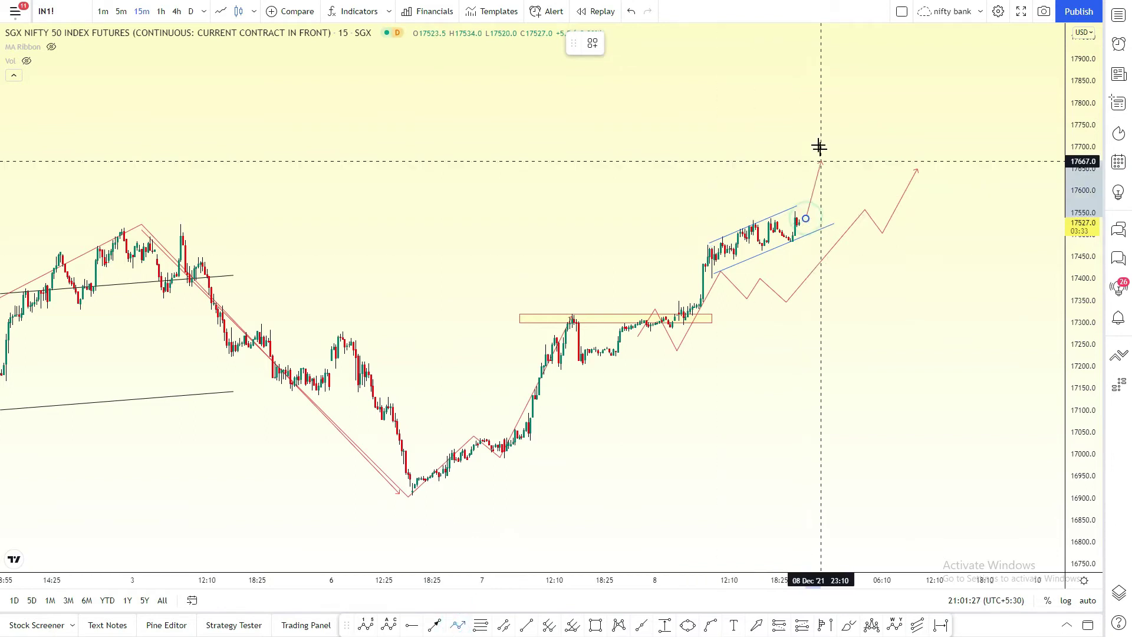
{"action": "left_click", "coordinate": [817, 128]}
{"action": "left_click", "coordinate": [823, 145]}
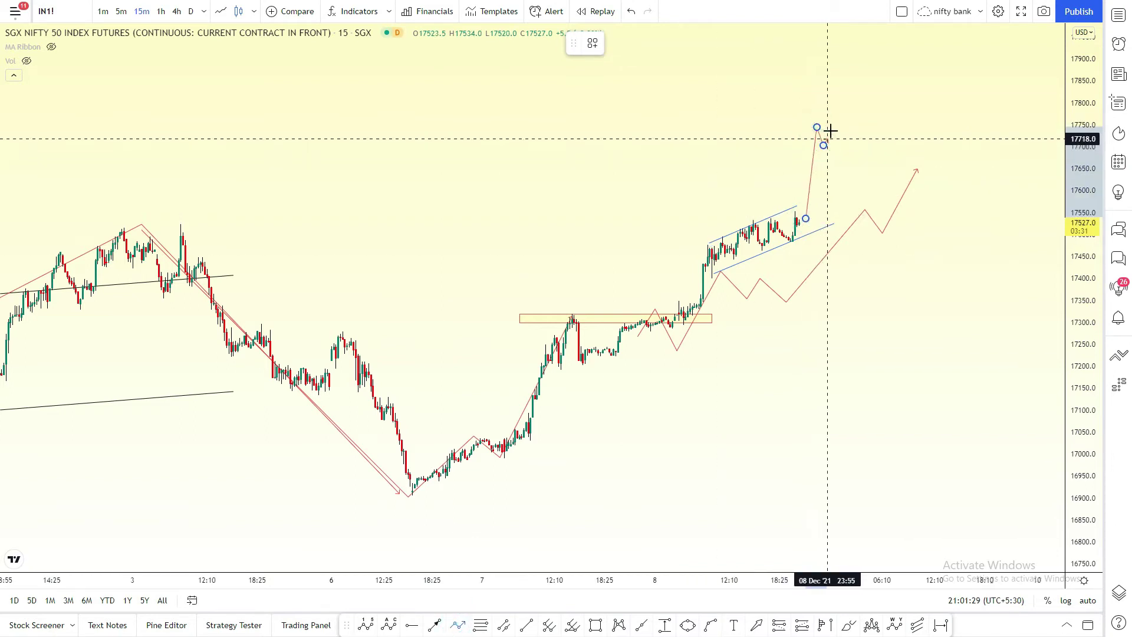
{"action": "left_click", "coordinate": [832, 131]}
{"action": "left_click", "coordinate": [841, 160]}
{"action": "double_click", "coordinate": [855, 96]}
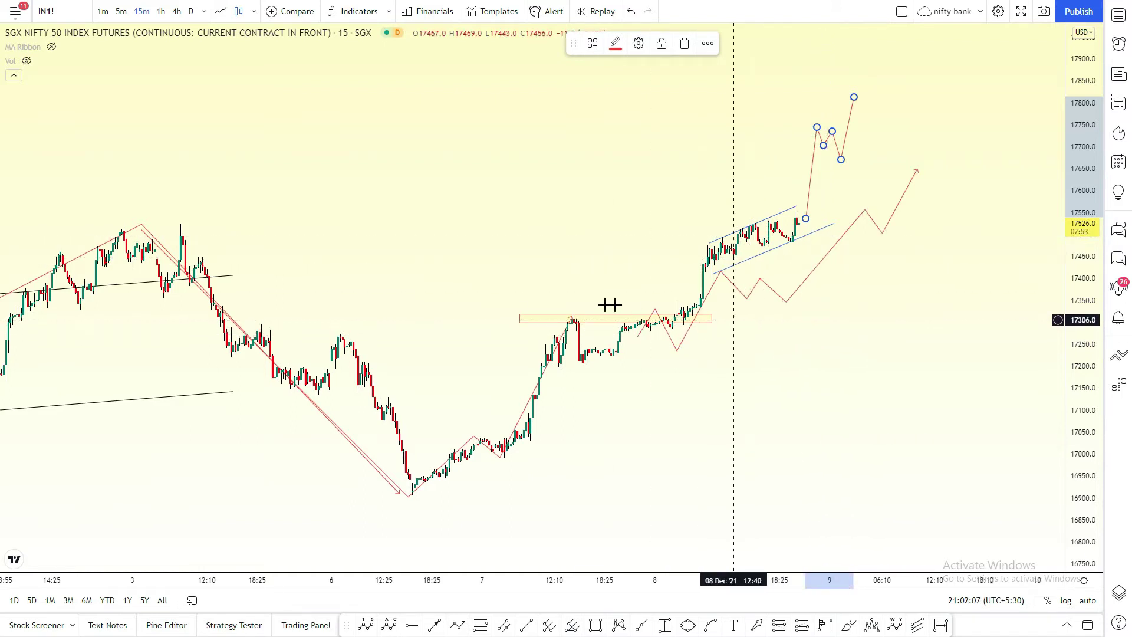
{"action": "left_click", "coordinate": [582, 319]}
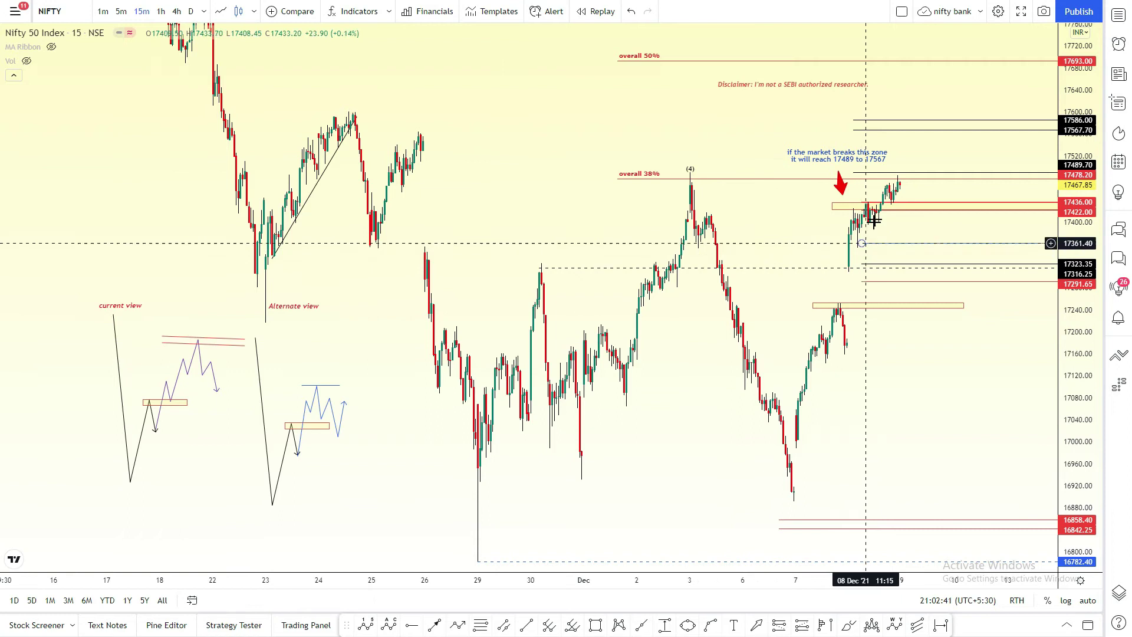
Step: Draw a Fib retracement from the dip near 17158 up to the newest high
{"action": "left_click", "coordinate": [877, 211]}
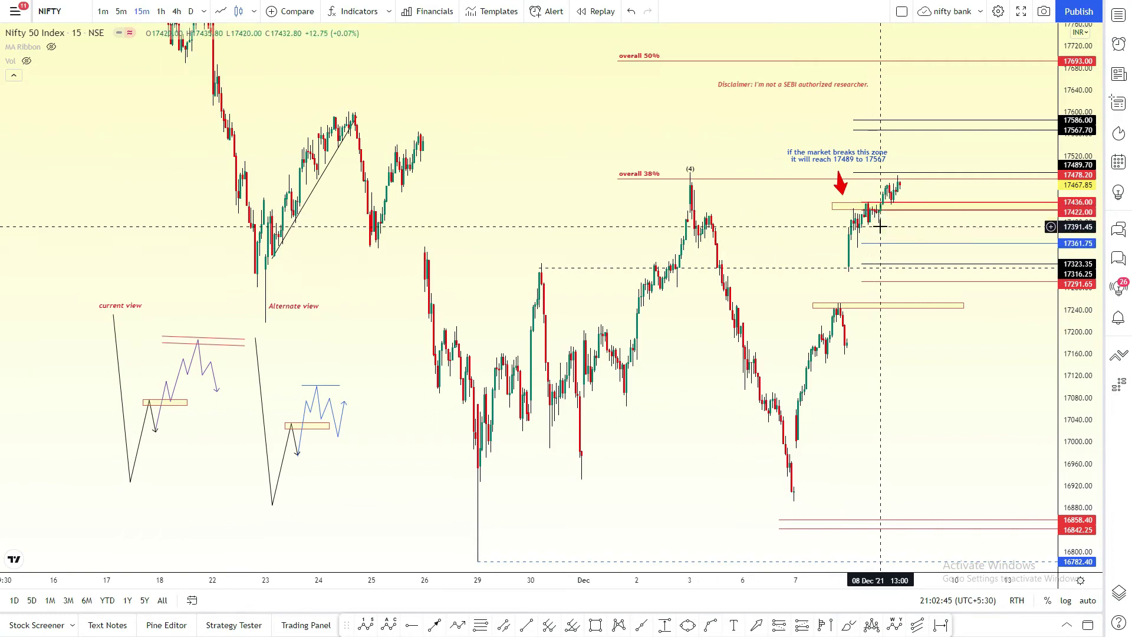
{"action": "scroll", "coordinate": [875, 266], "scroll_direction": "up", "scroll_amount": 1}
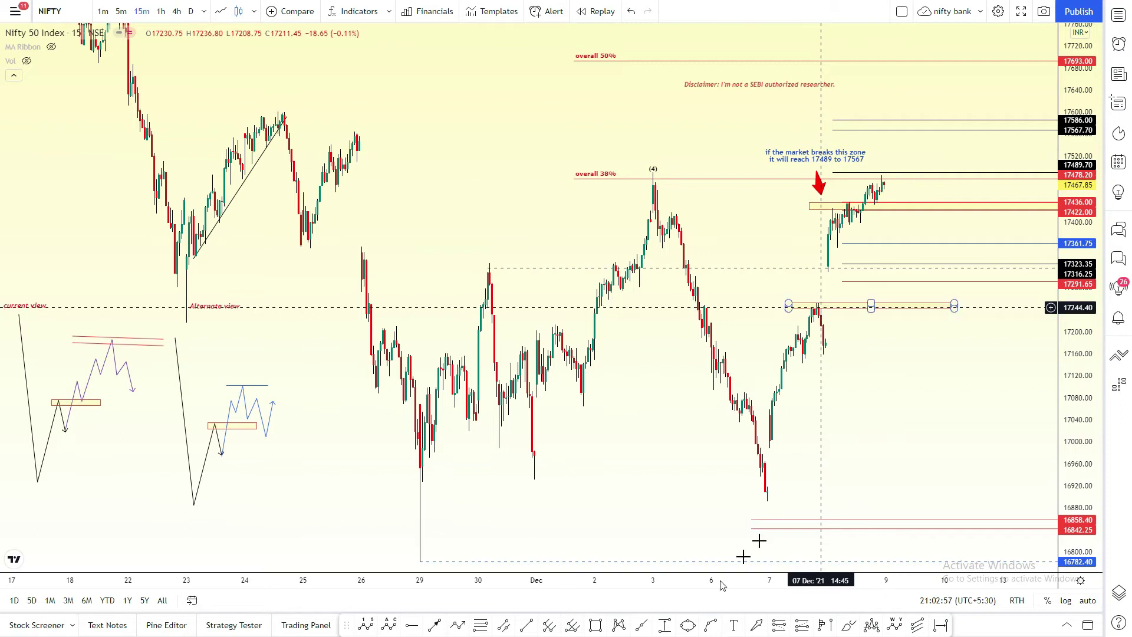
{"action": "left_click", "coordinate": [486, 627]}
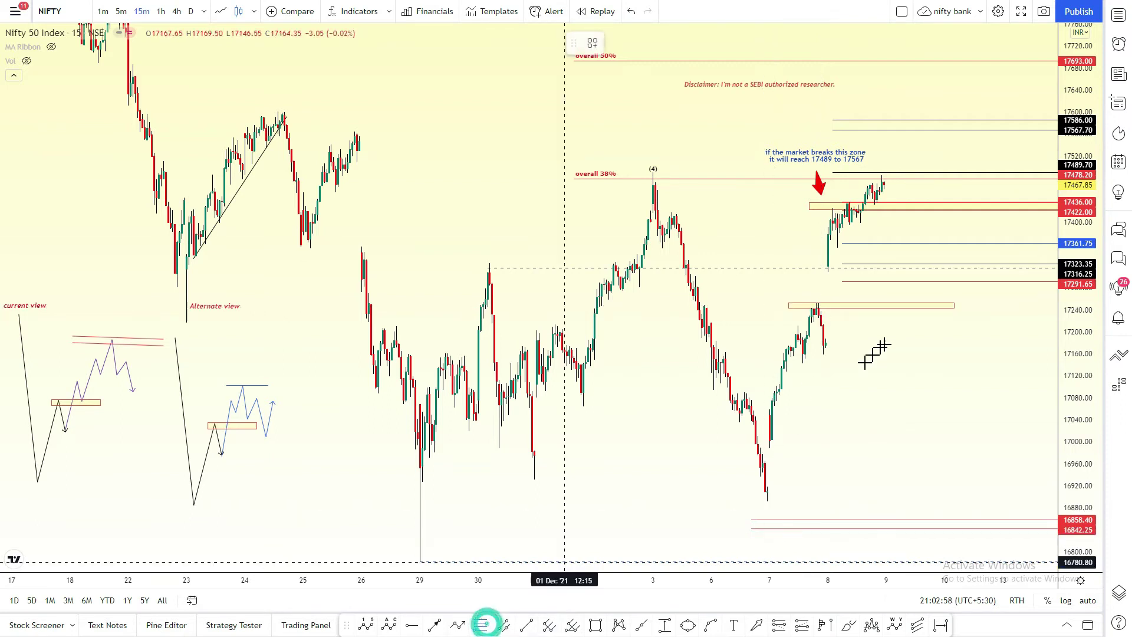
{"action": "left_click", "coordinate": [823, 355]}
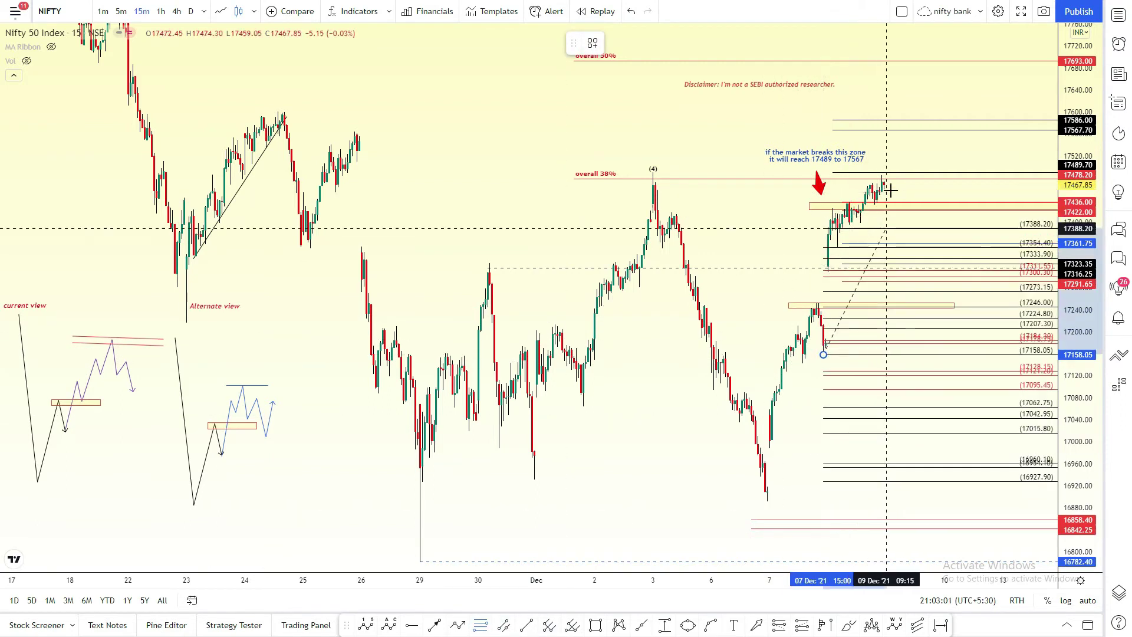
{"action": "left_click", "coordinate": [882, 176]}
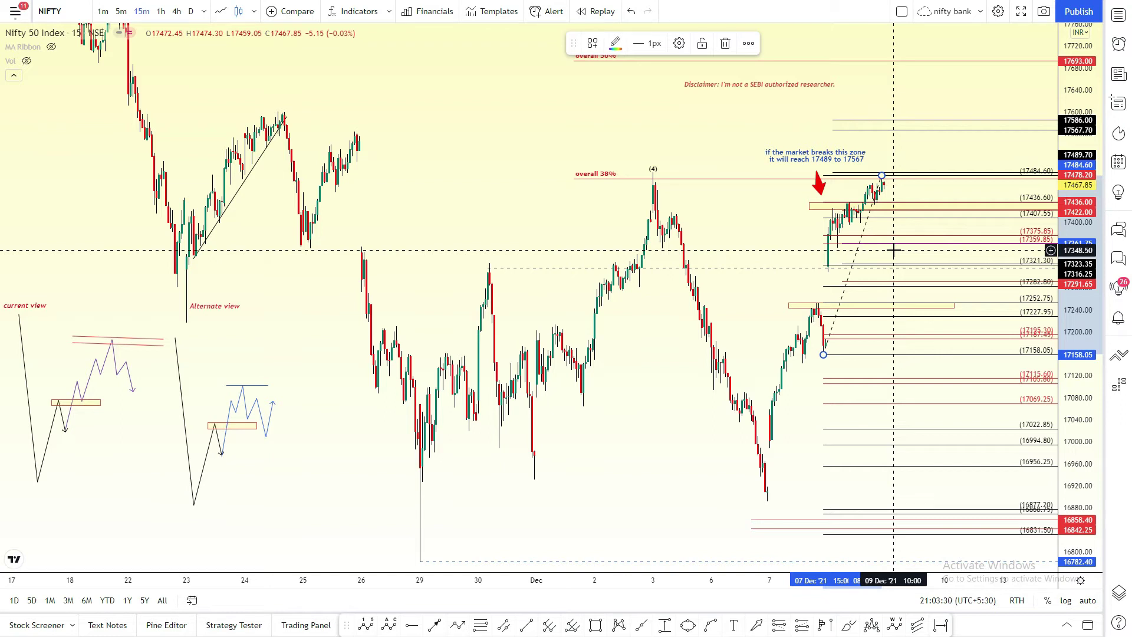
Step: Add a second Fib retracement from the Dec 3 high down to the swing low
{"action": "left_click", "coordinate": [645, 163]}
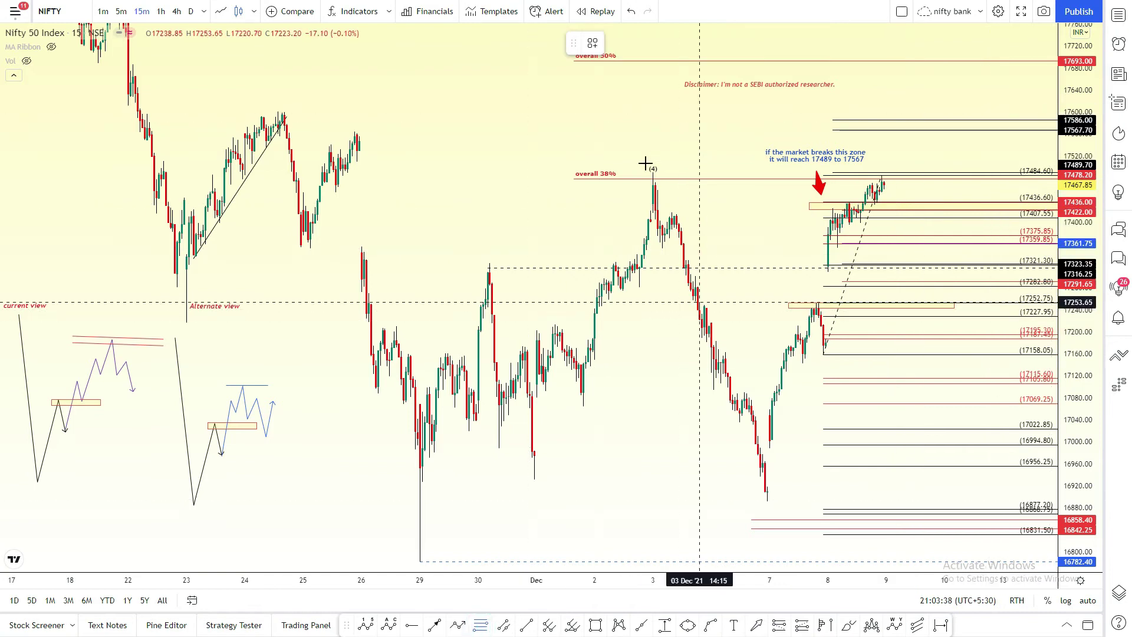
{"action": "left_click", "coordinate": [653, 171]}
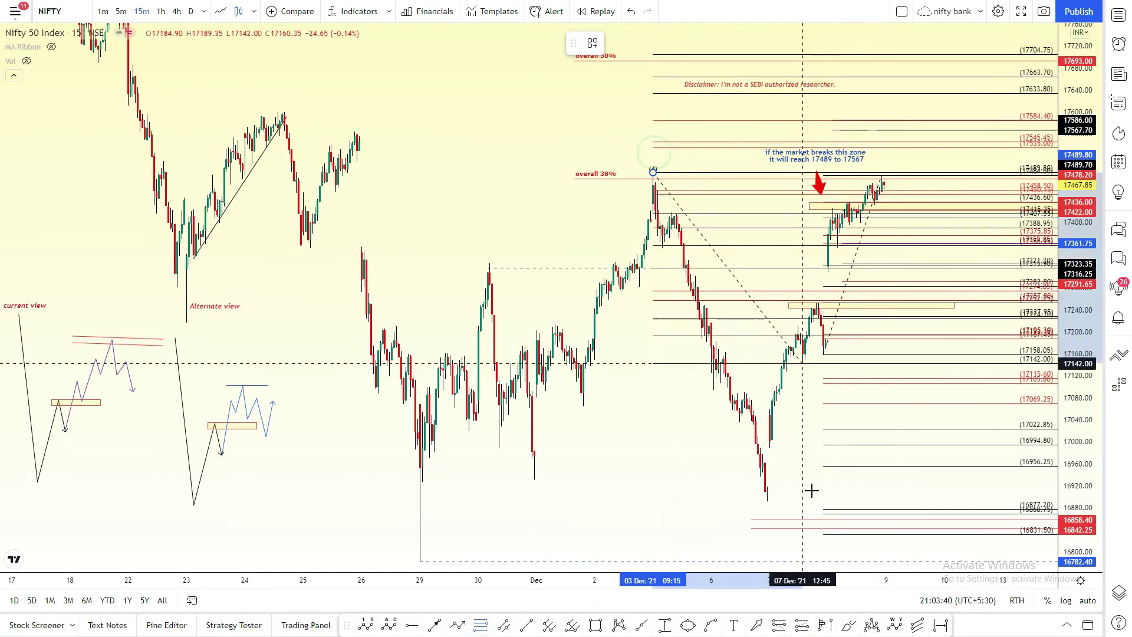
{"action": "left_click", "coordinate": [768, 501]}
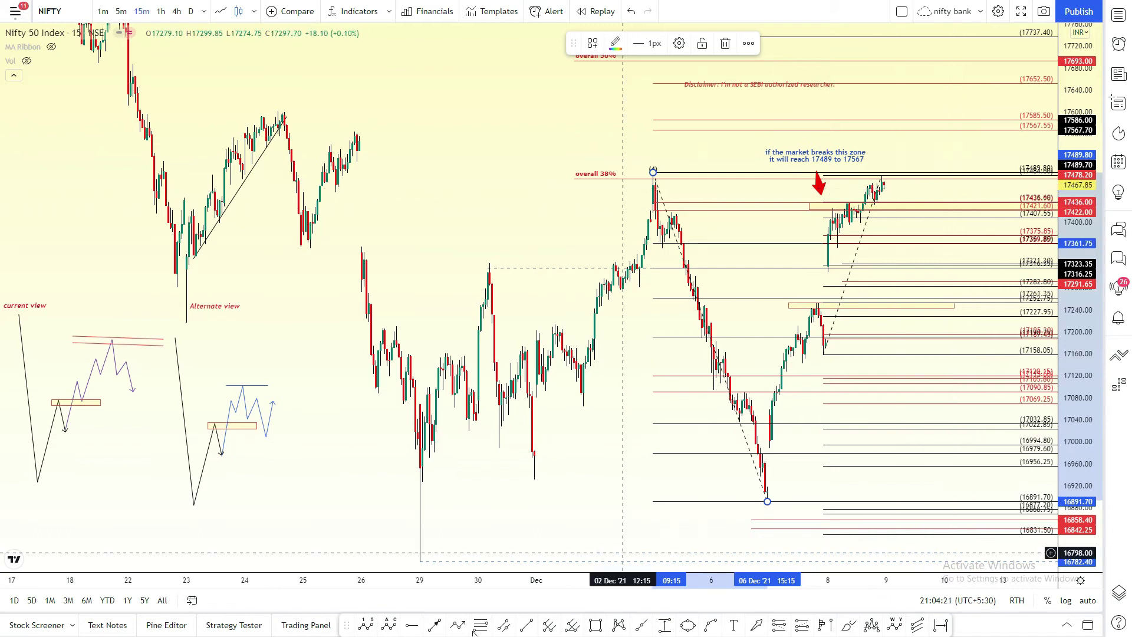
Step: Draw an XABCD pattern: X at the Dec 3 high, A at the bottom low, B, C on swings, D near the top
{"action": "left_click", "coordinate": [618, 625]}
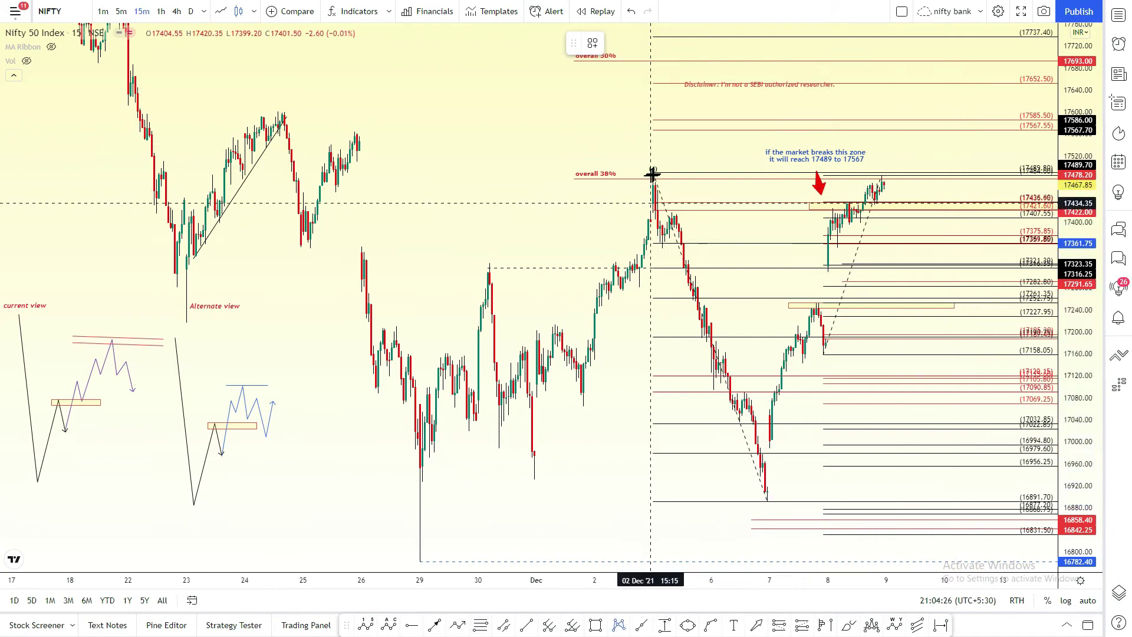
{"action": "left_click", "coordinate": [656, 174]}
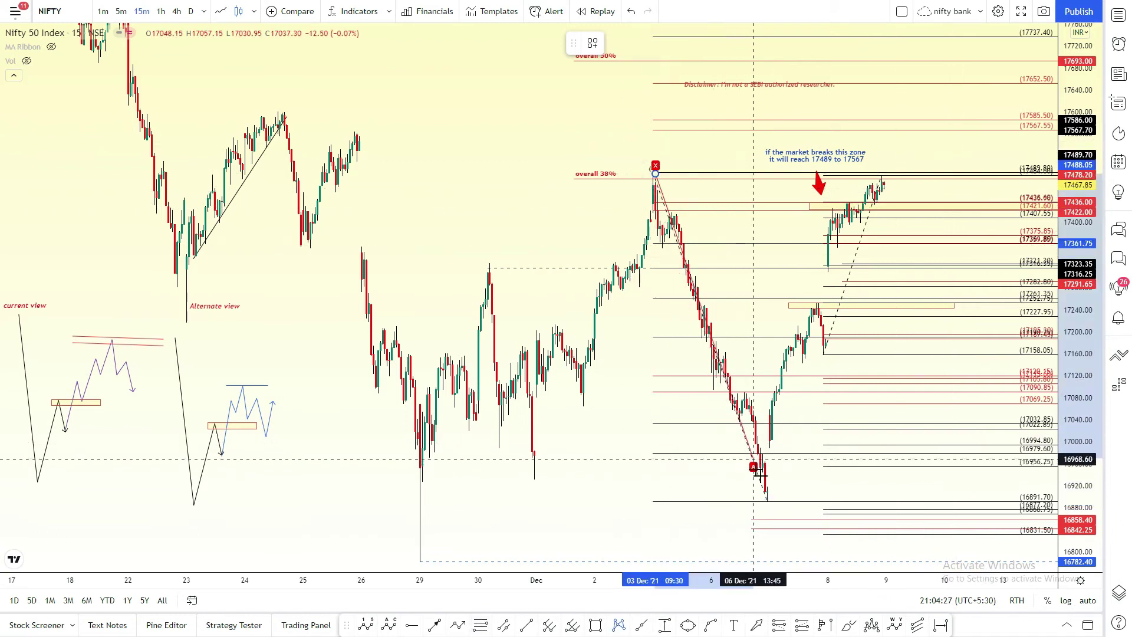
{"action": "left_click", "coordinate": [765, 490]}
{"action": "left_click", "coordinate": [817, 305]}
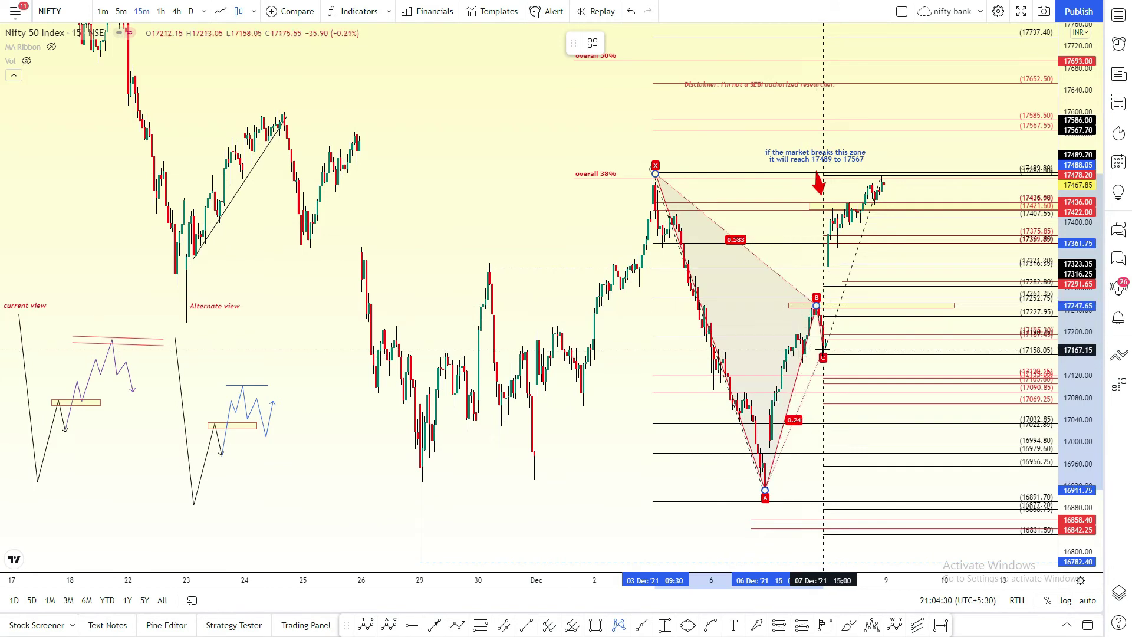
{"action": "left_click", "coordinate": [823, 351]}
{"action": "left_click", "coordinate": [880, 128]}
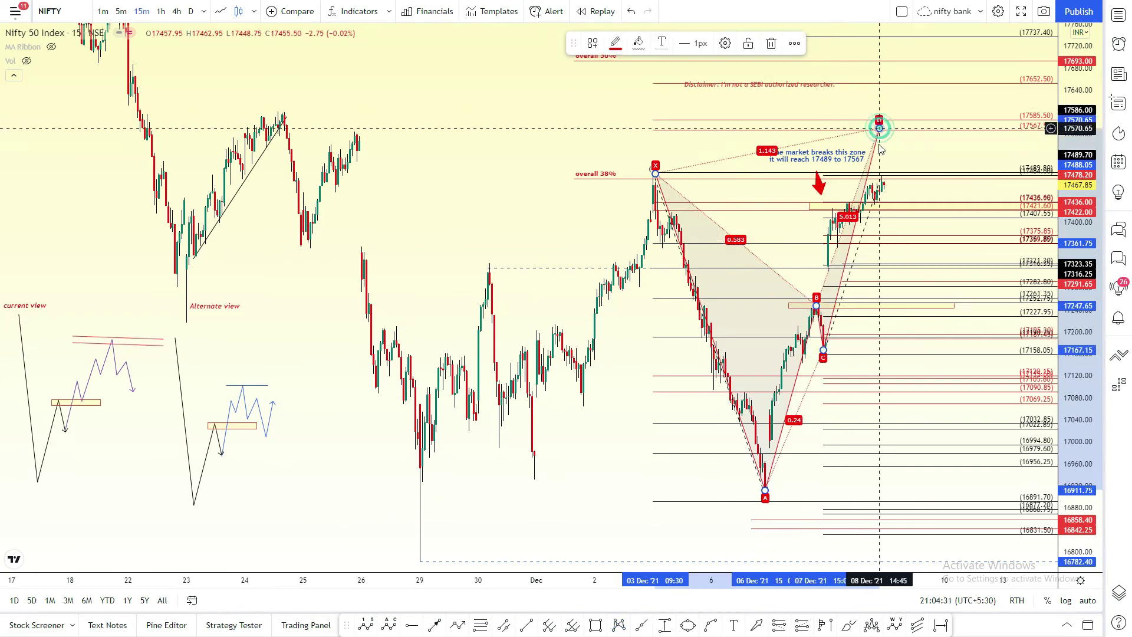
{"action": "left_click", "coordinate": [894, 206]}
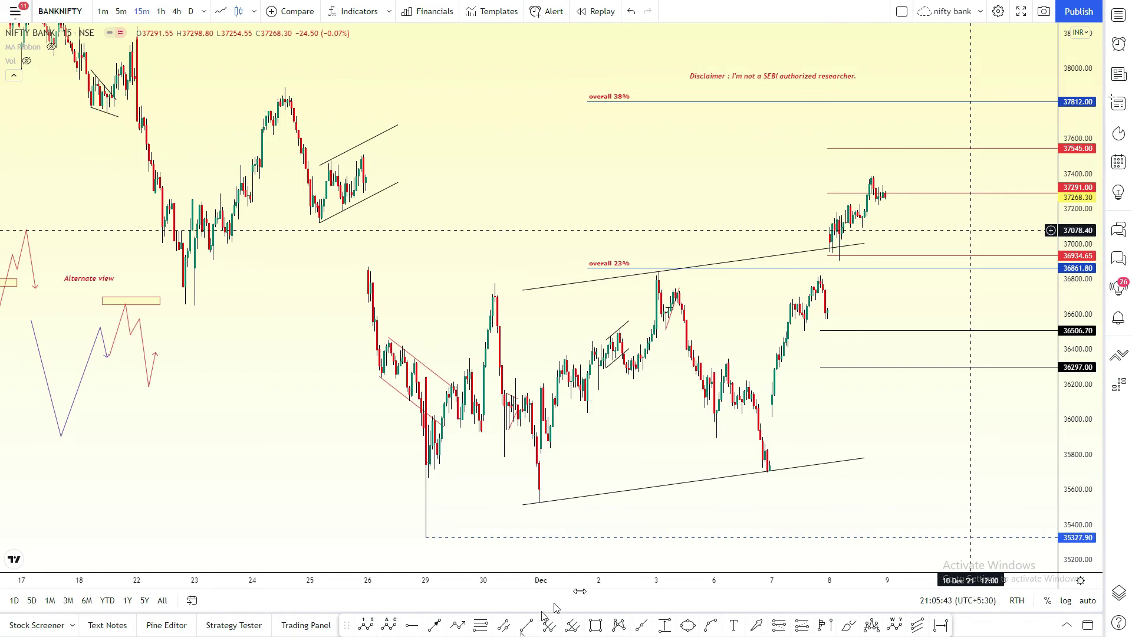
Step: Draw a downward projection arrow from the latest Bank Nifty candles to around 37000
{"action": "left_click", "coordinate": [459, 625]}
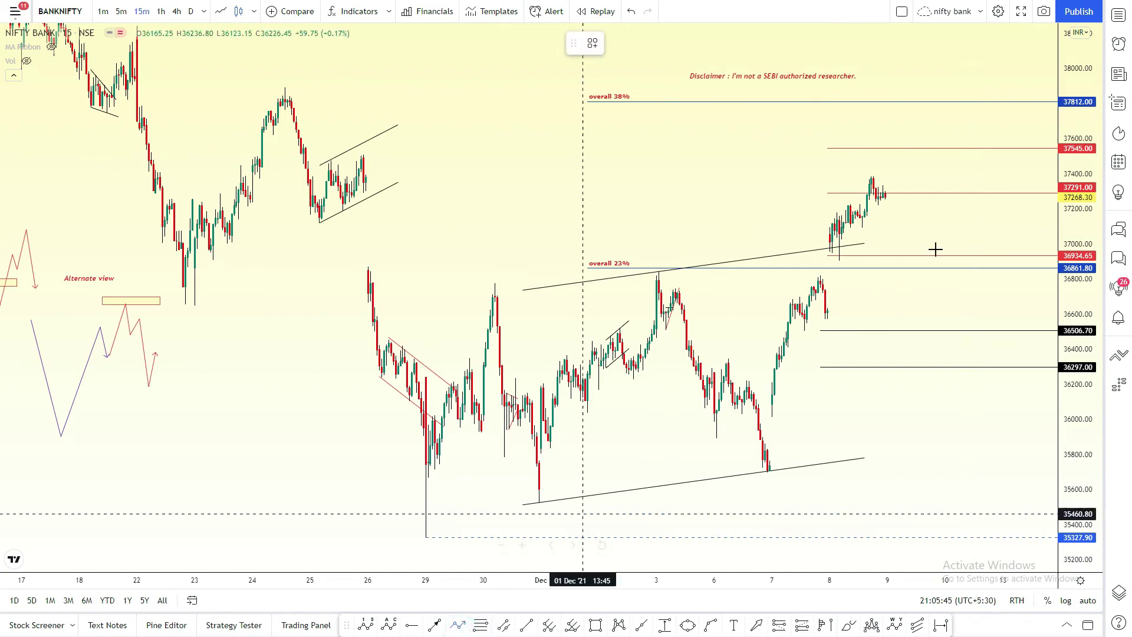
{"action": "left_click", "coordinate": [892, 192]}
{"action": "left_click", "coordinate": [897, 242]}
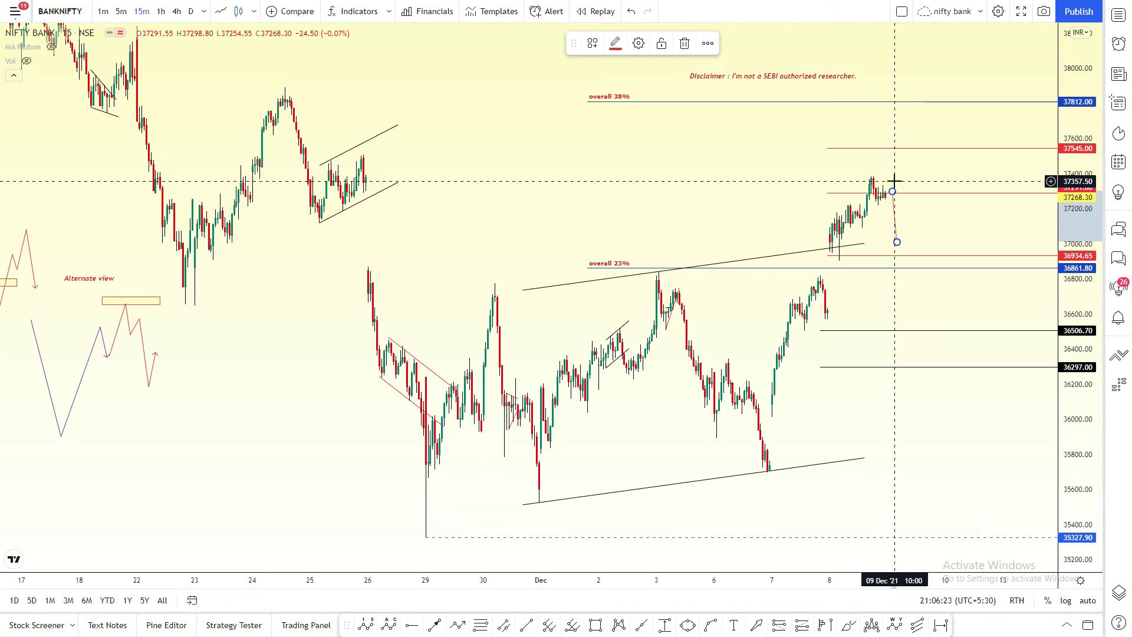
Step: Draw two trend lines forming a rising channel from 8 Dec past the latest candles
{"action": "key", "text": "alt+t"}
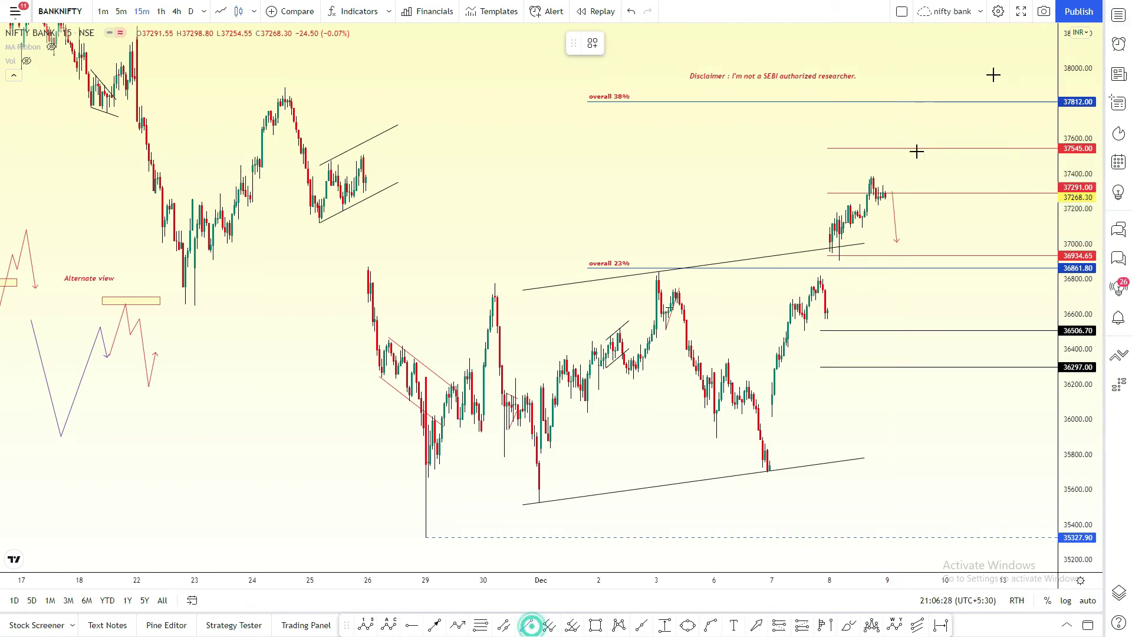
{"action": "left_click", "coordinate": [838, 253]}
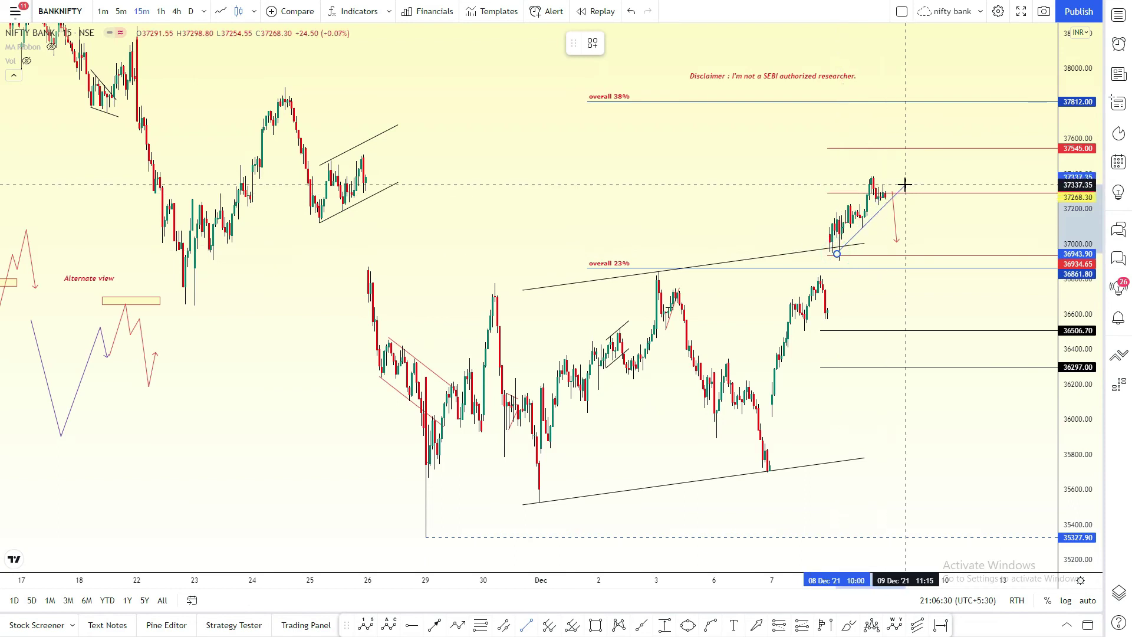
{"action": "left_click", "coordinate": [904, 183]}
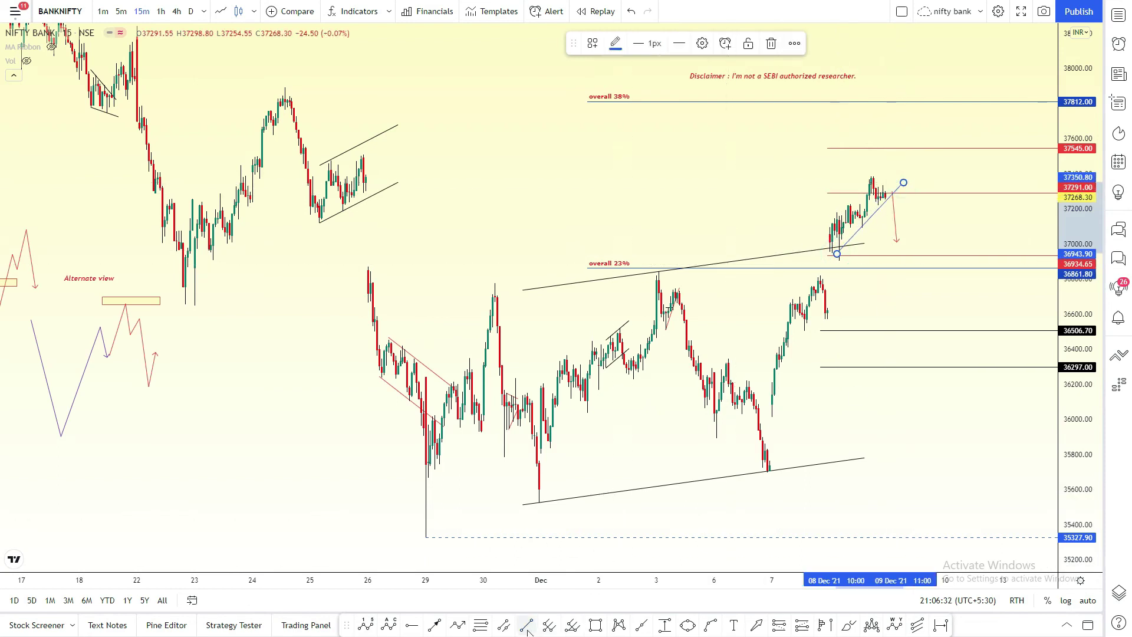
{"action": "key", "text": "alt+t"}
{"action": "left_click", "coordinate": [835, 214]}
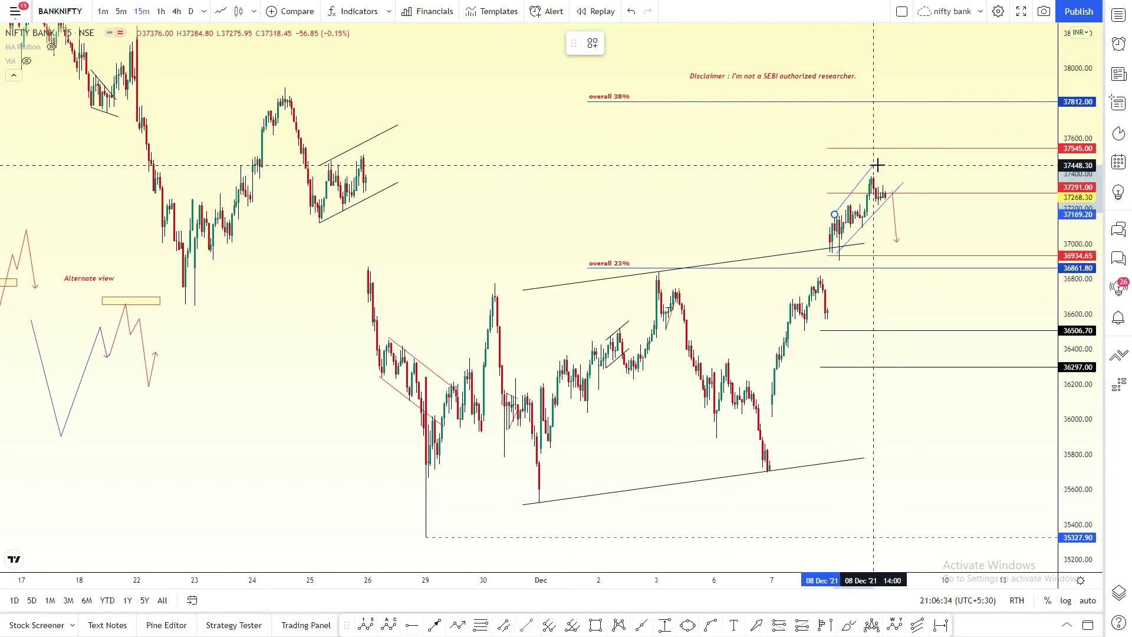
{"action": "left_click", "coordinate": [879, 168]}
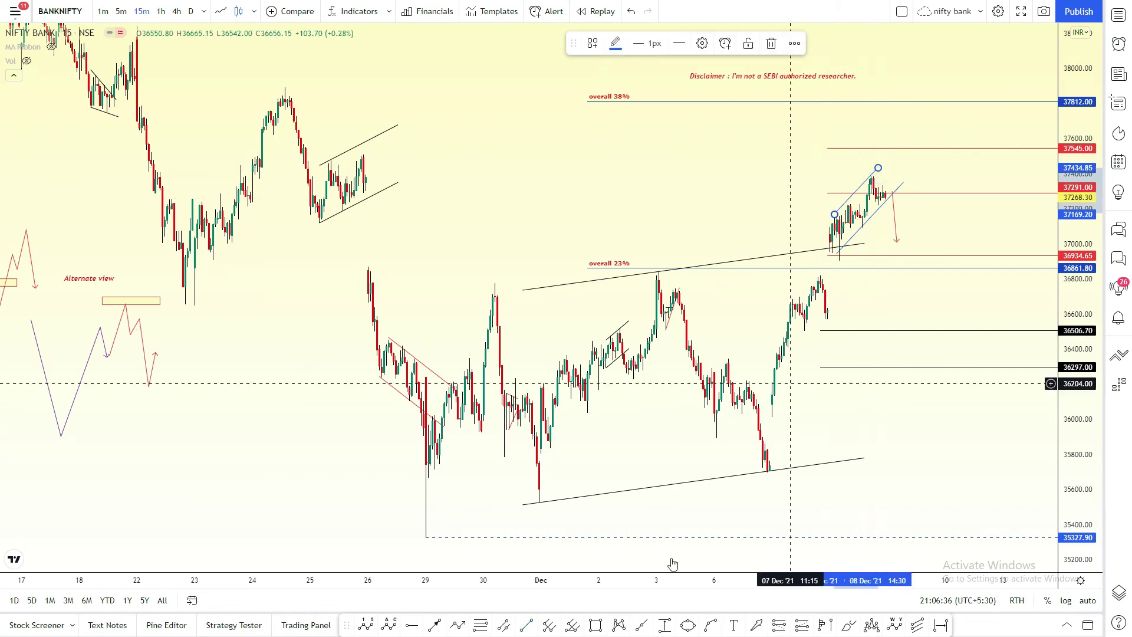
{"action": "left_click", "coordinate": [601, 629]}
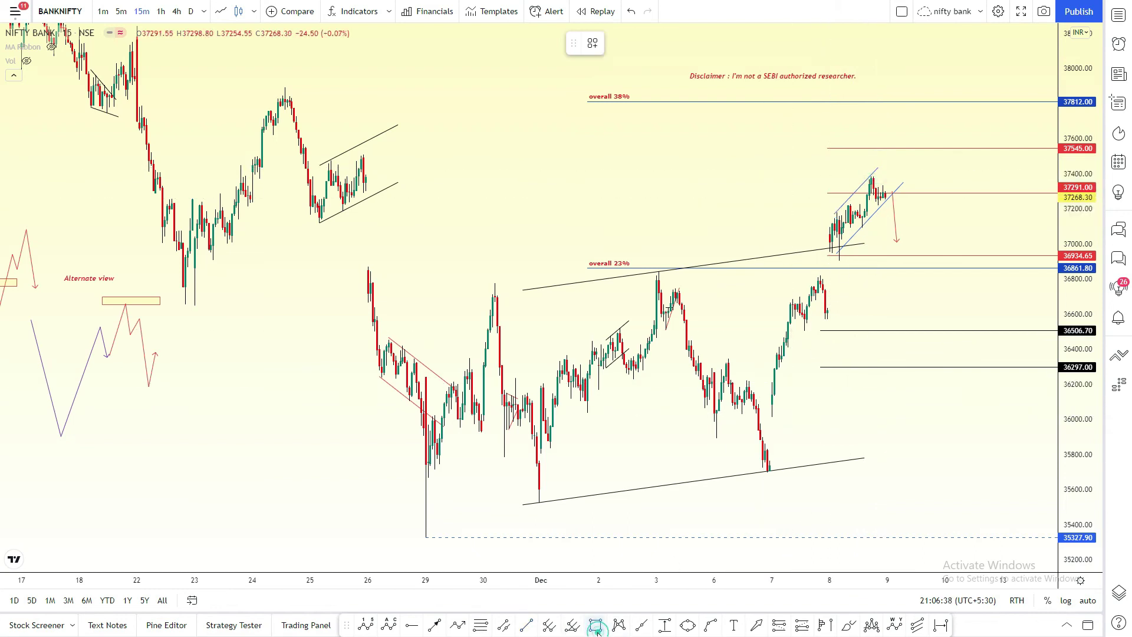
Step: Mark two yellow zones below the rally, around 36800 and around 36570–36516
{"action": "left_click", "coordinate": [795, 283]}
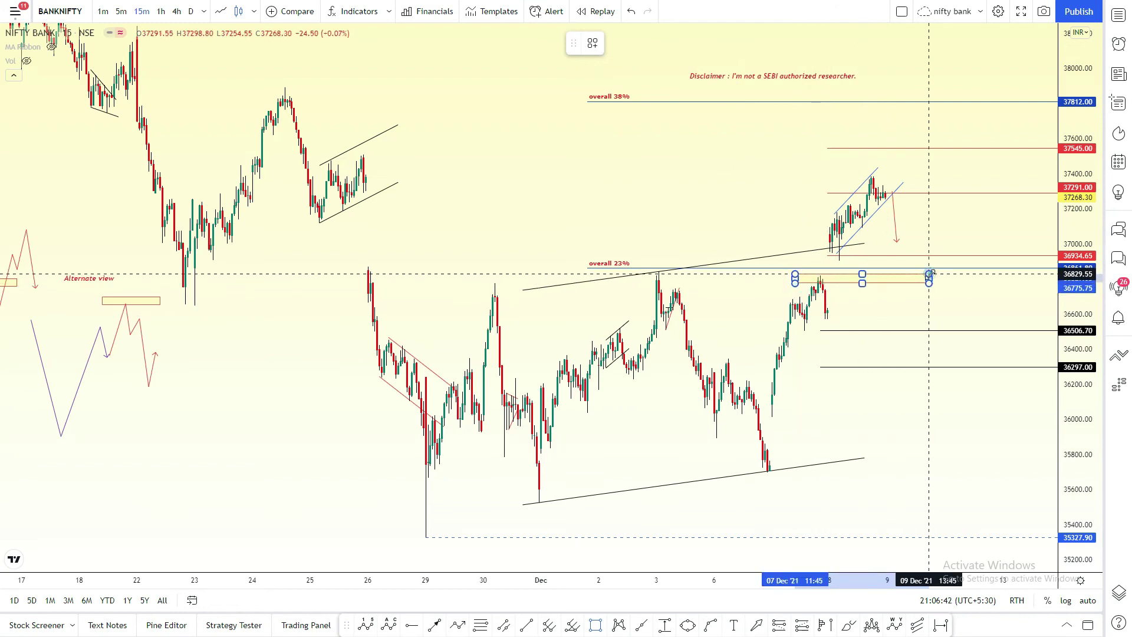
{"action": "left_click", "coordinate": [929, 274]}
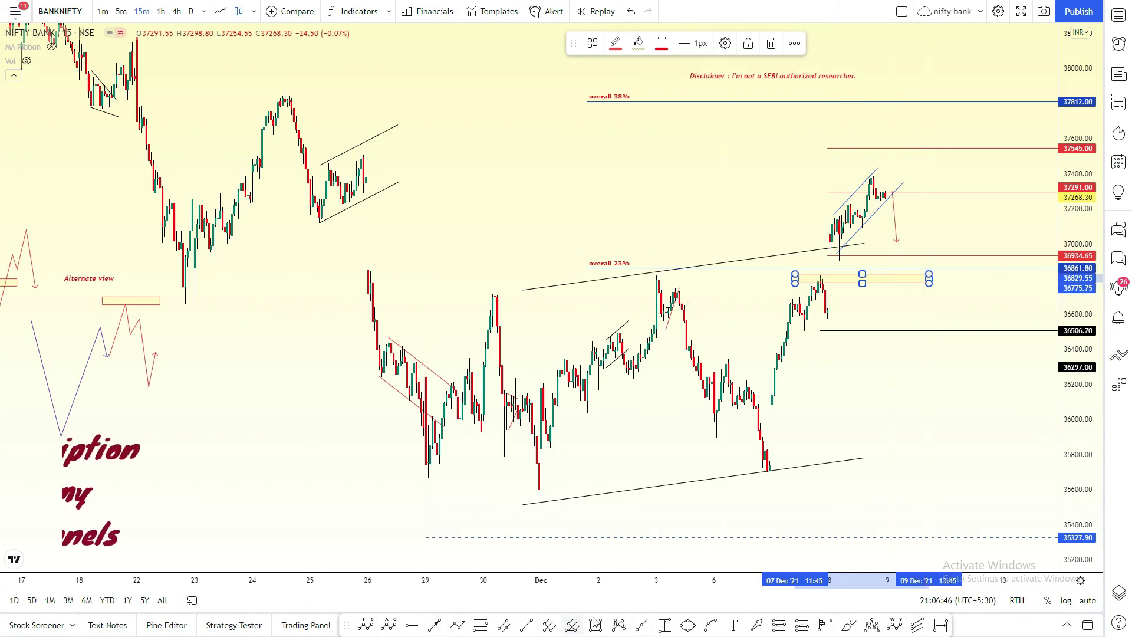
{"action": "left_click", "coordinate": [834, 344]}
{"action": "left_click", "coordinate": [800, 319]}
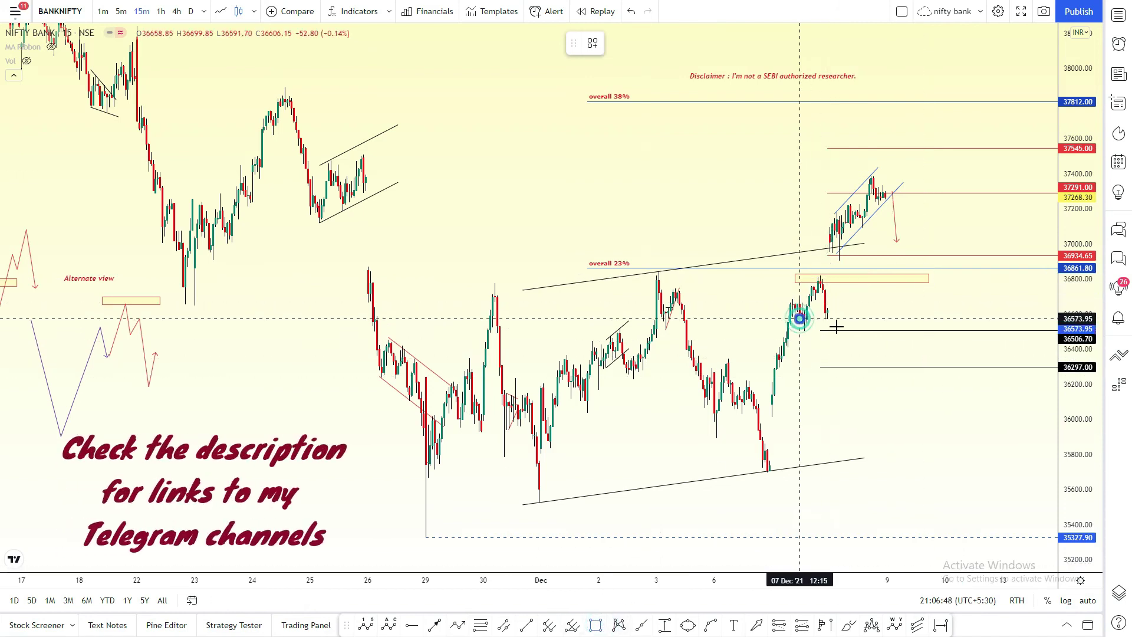
{"action": "left_click", "coordinate": [927, 329]}
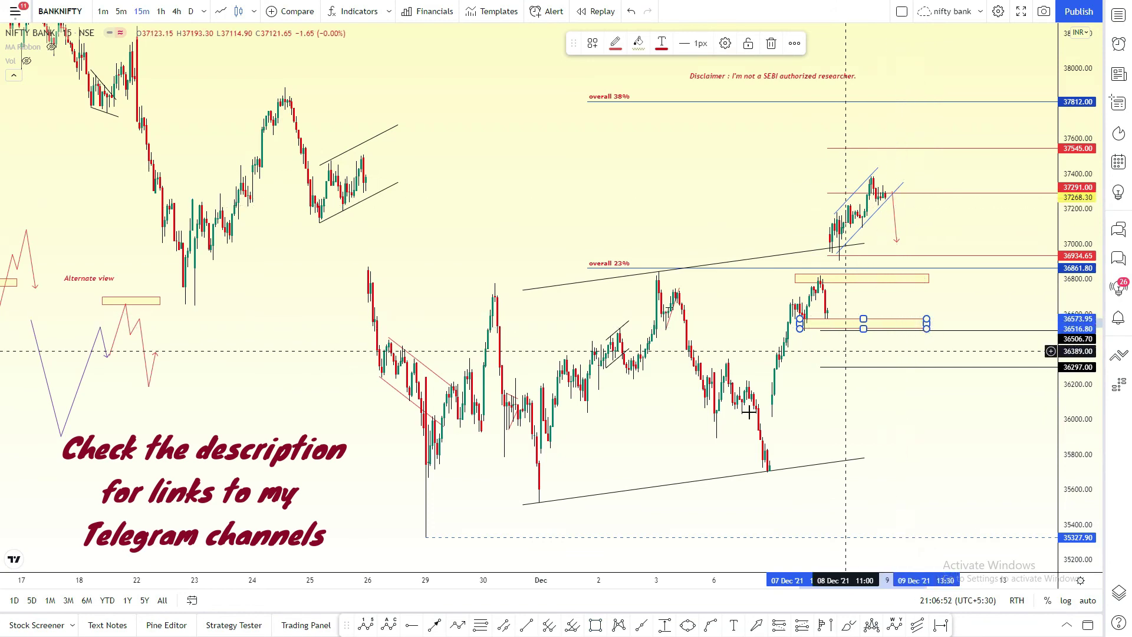
{"action": "left_click", "coordinate": [850, 364]}
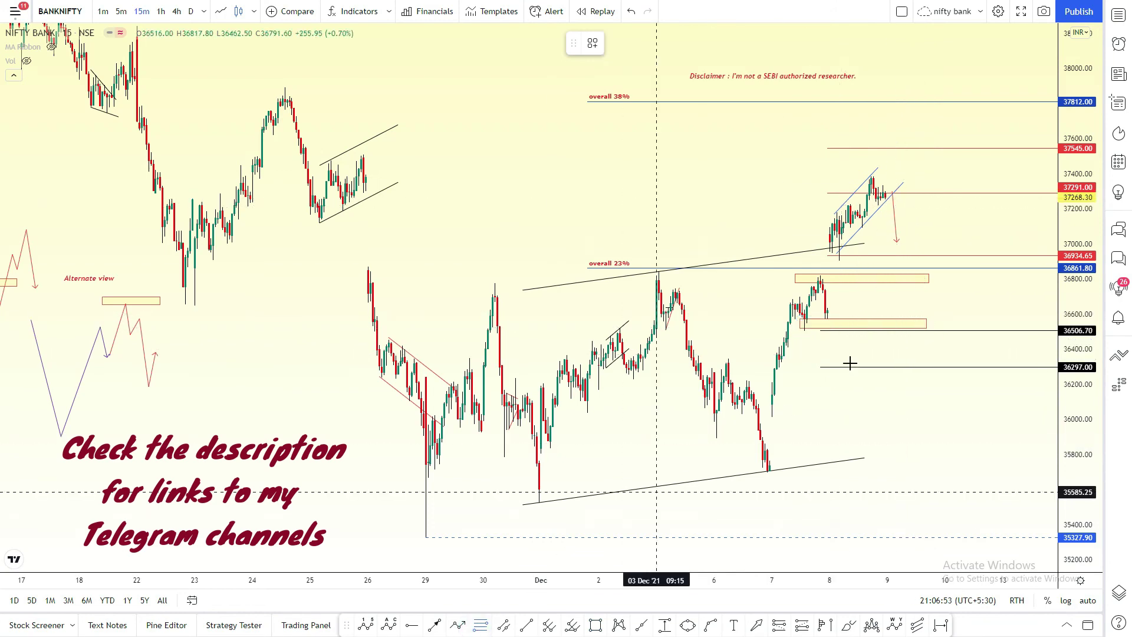
Step: Add a Fib retracement from 36504 to 37383.50, reset the red arrow near 37000, and draw a rebound arrow toward 37200
{"action": "left_click", "coordinate": [804, 331]}
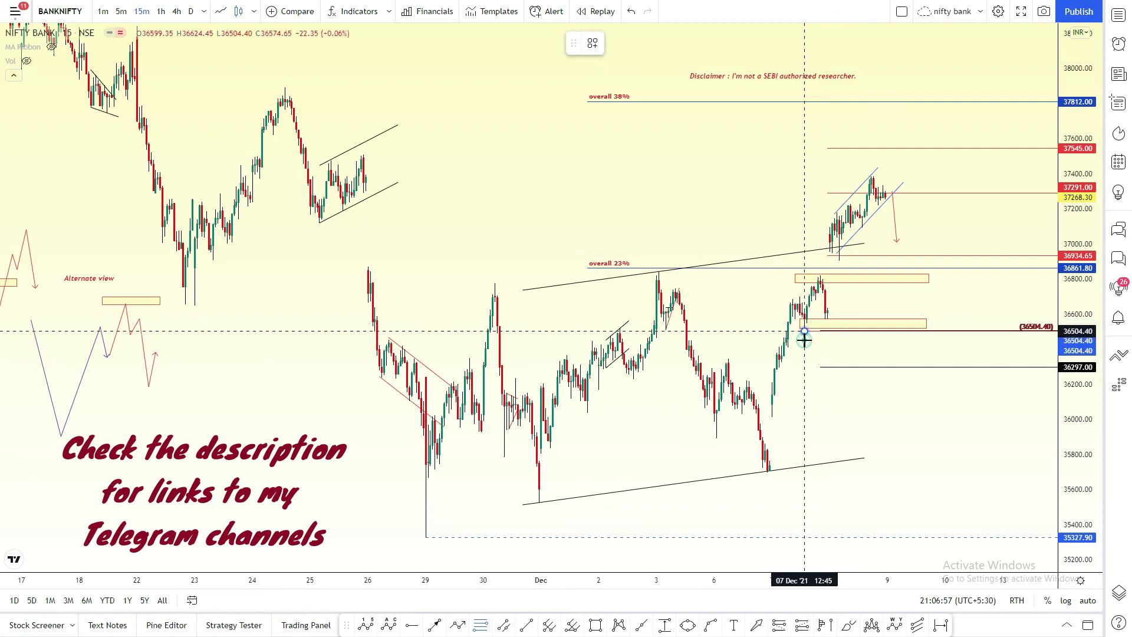
{"action": "left_click", "coordinate": [871, 175]}
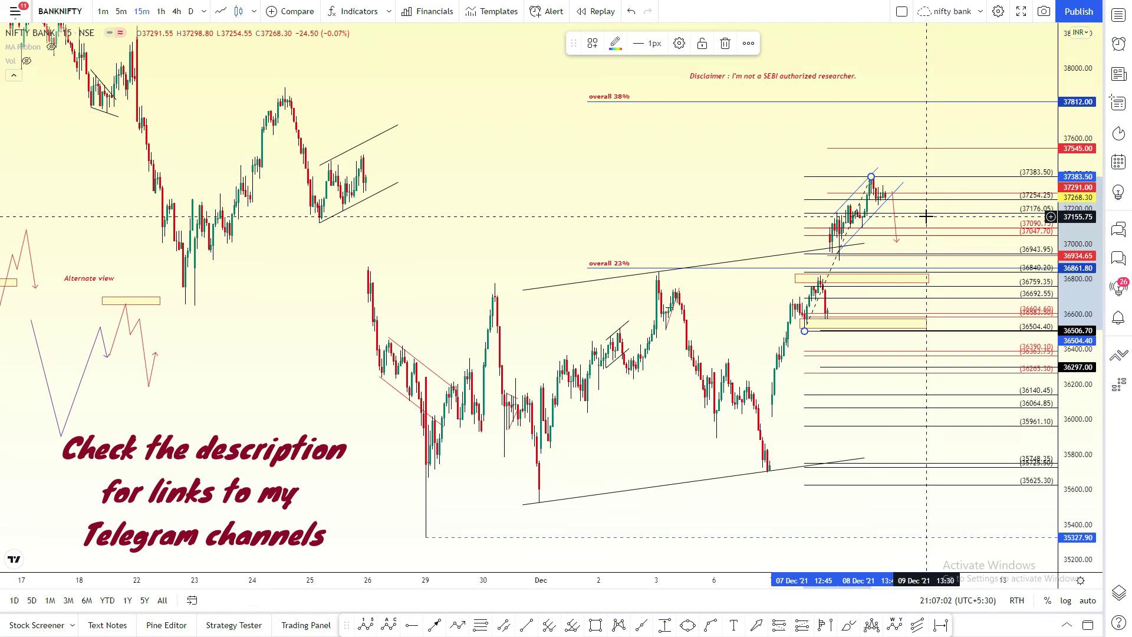
{"action": "left_click", "coordinate": [897, 243]}
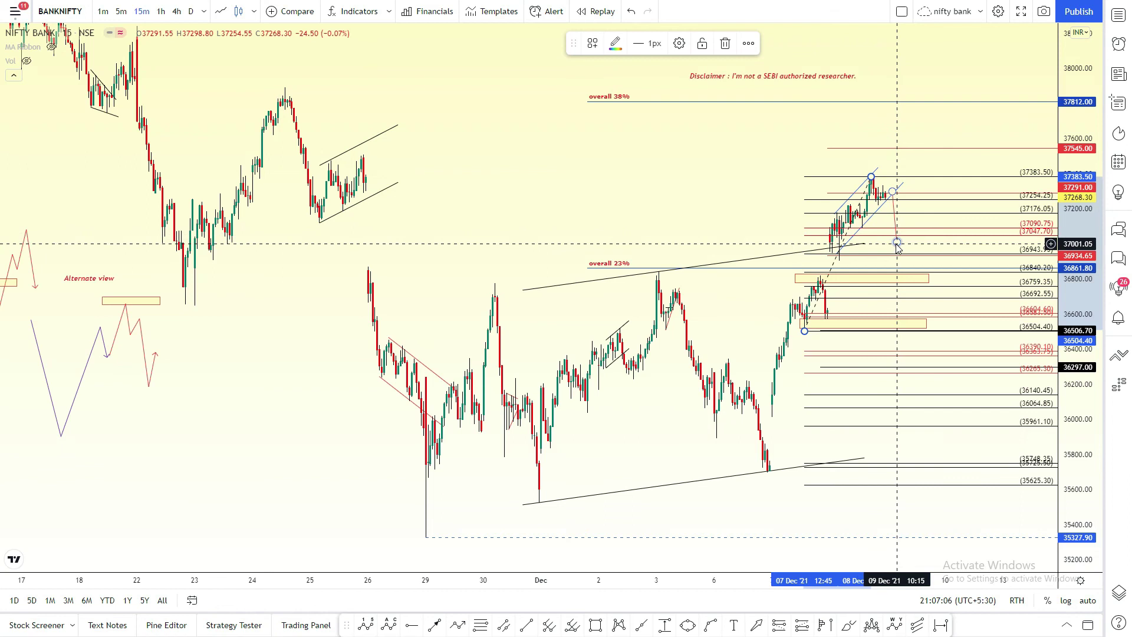
{"action": "left_click", "coordinate": [943, 250]}
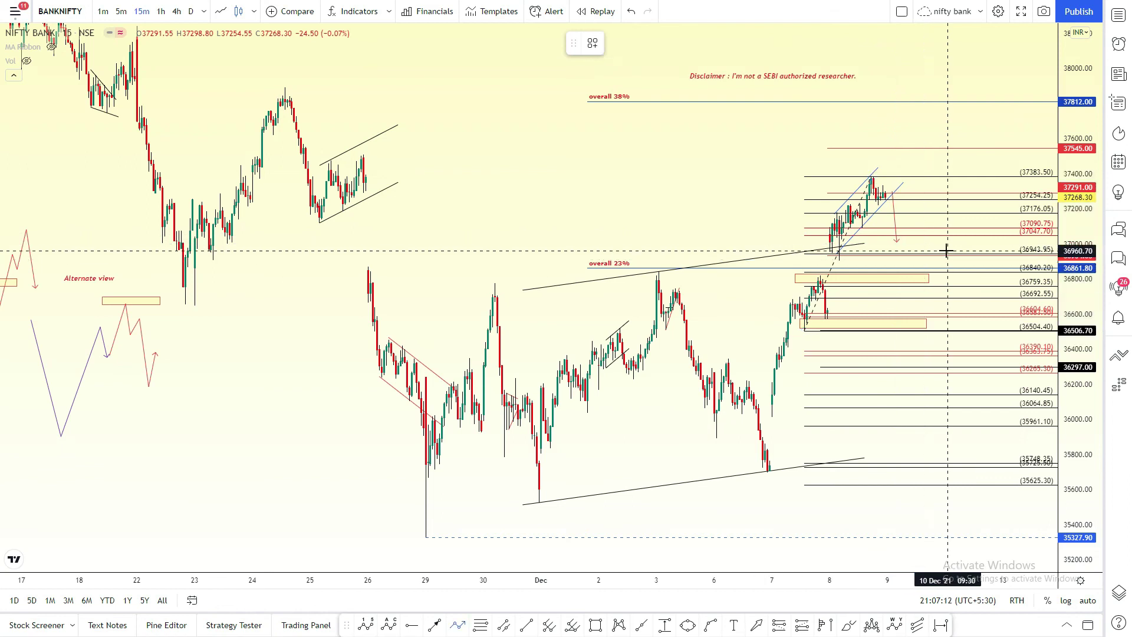
{"action": "left_click", "coordinate": [901, 251]}
{"action": "left_click", "coordinate": [918, 211]}
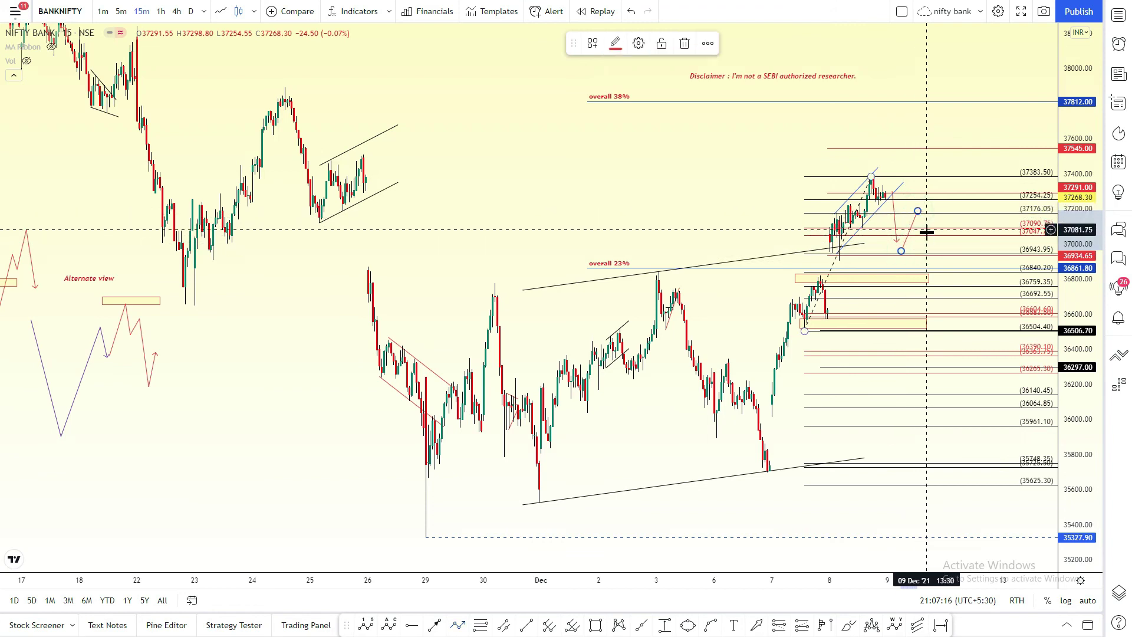